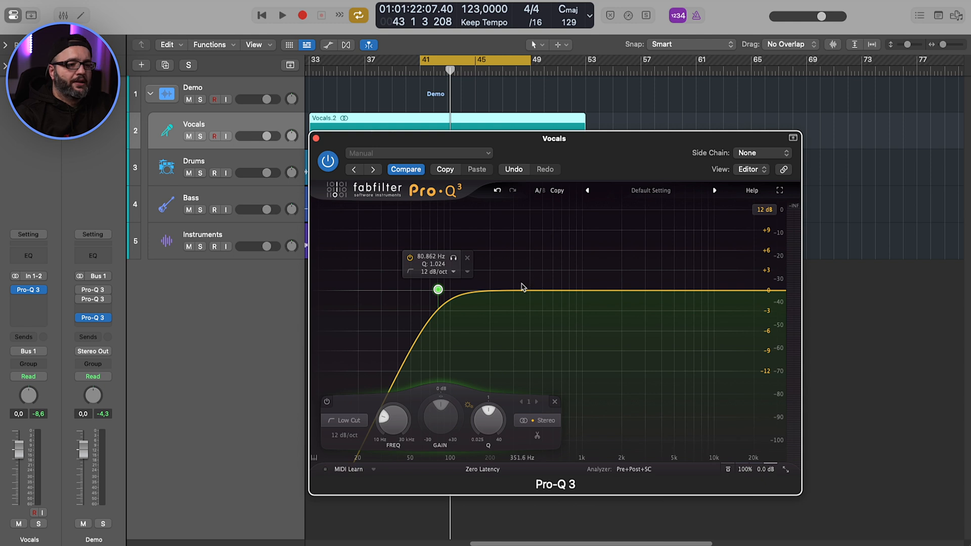
During playback, add a boosted bell band to the vocal EQ, sweep and solo-audition the low mids, and settle at about 270 Hz.
{"action": "key", "text": "space"}
{"action": "left_click_drag", "start_coordinate": [517, 290], "coordinate": [508, 246]}
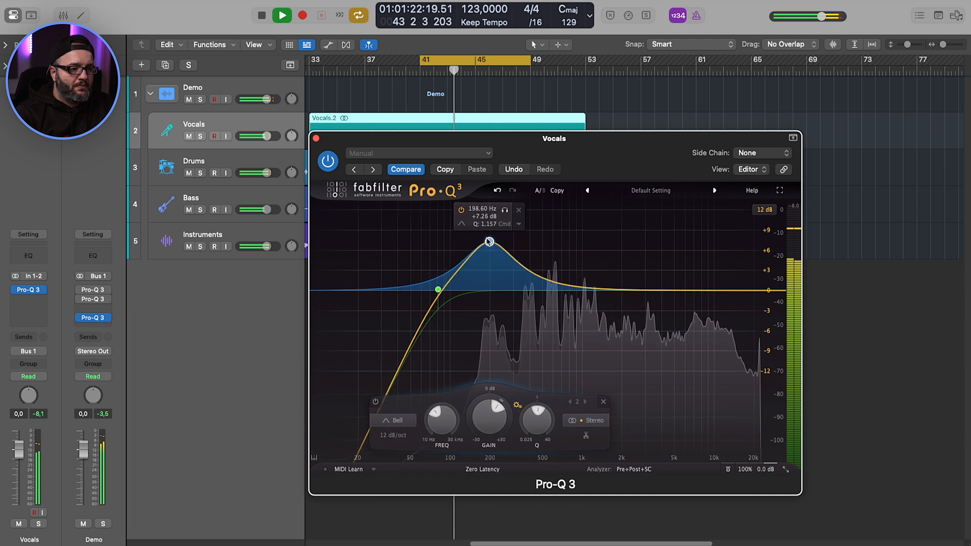
{"action": "left_click_drag", "start_coordinate": [488, 232], "coordinate": [490, 211]}
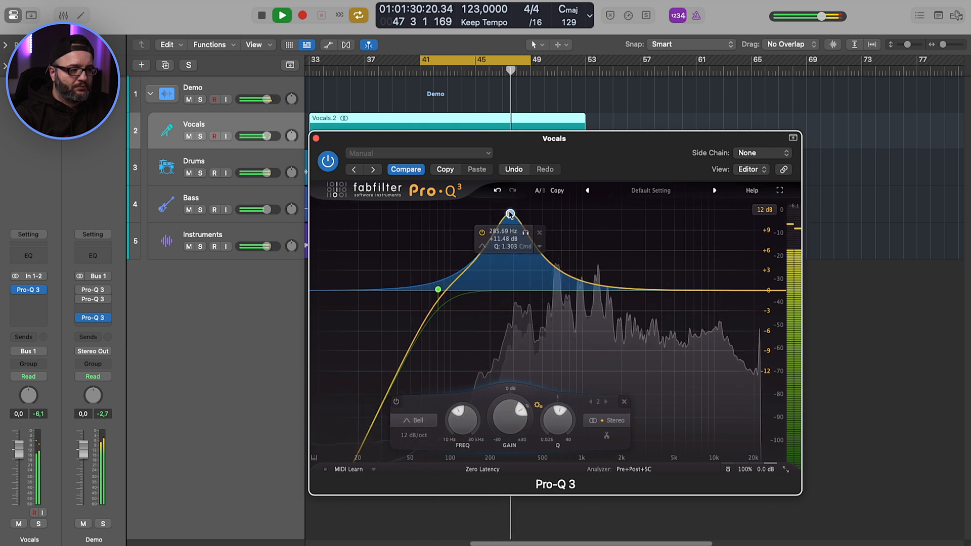
{"action": "left_click_drag", "start_coordinate": [476, 238], "coordinate": [494, 268]}
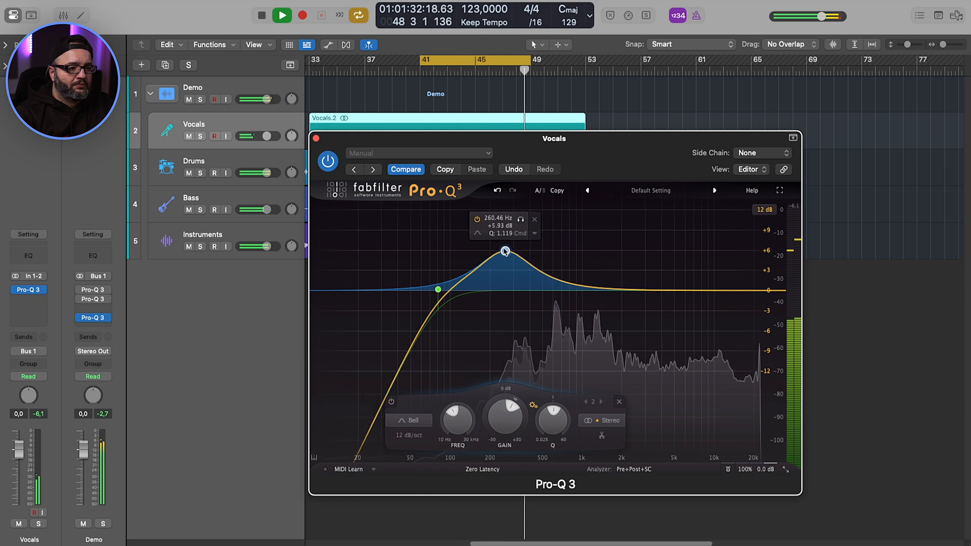
{"action": "left_click", "coordinate": [521, 217]}
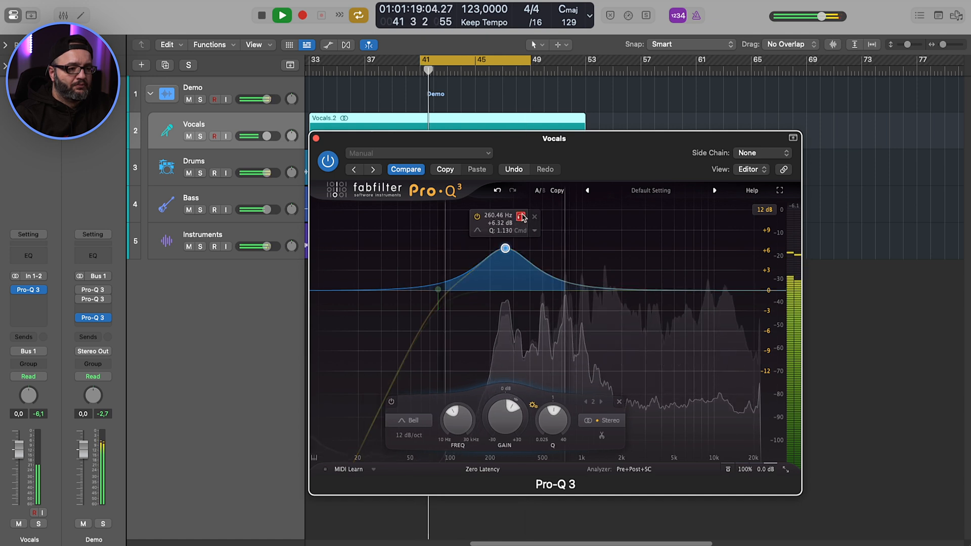
{"action": "left_click", "coordinate": [523, 217]}
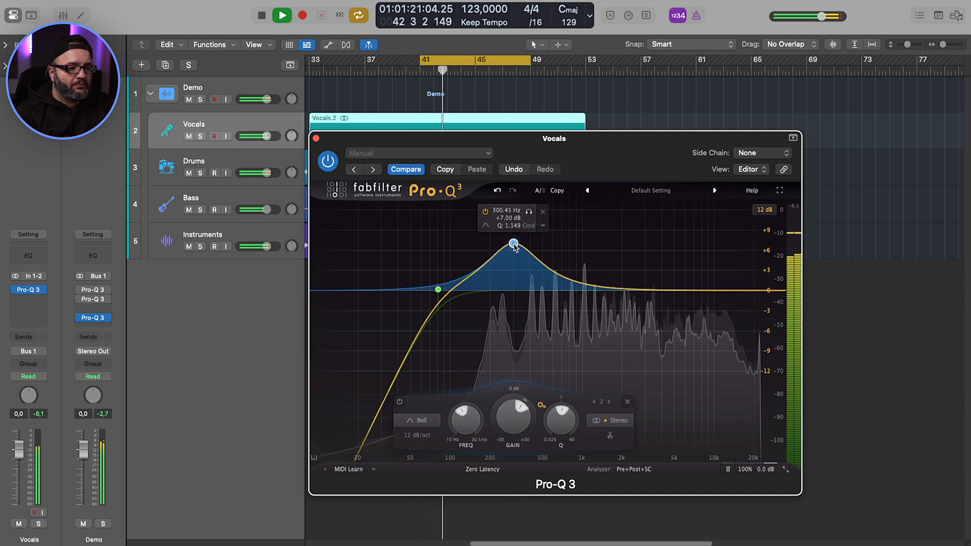
{"action": "left_click_drag", "start_coordinate": [533, 240], "coordinate": [507, 208]}
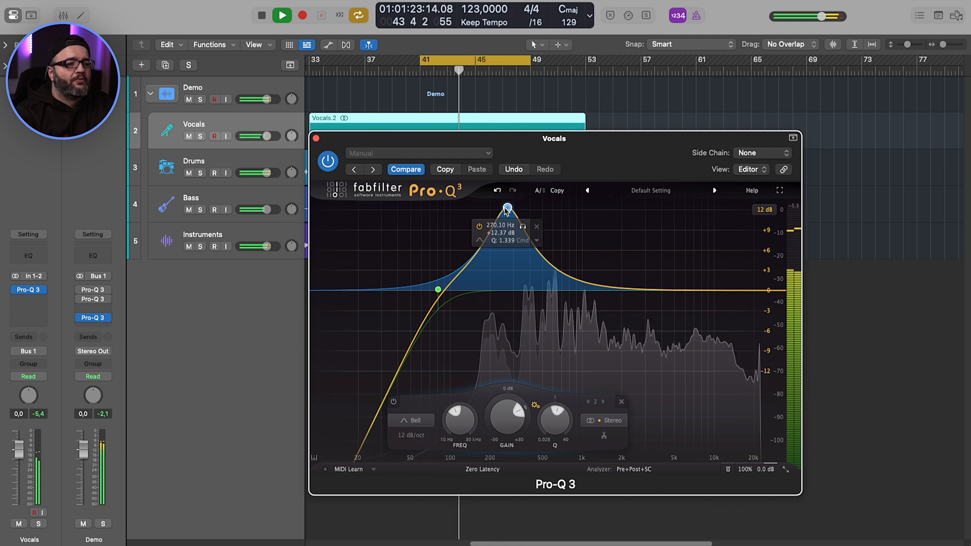
{"action": "key", "text": "space"}
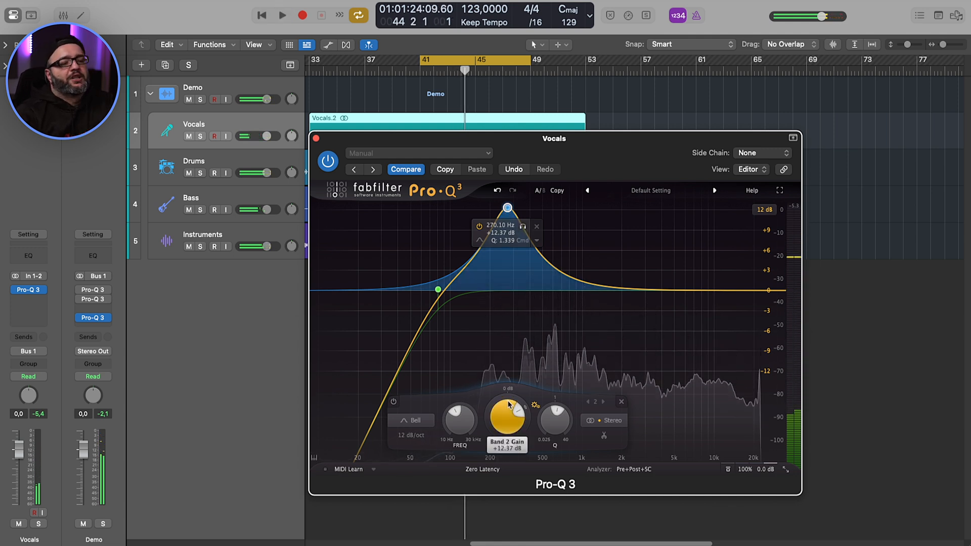
Cut the 270 Hz bell by about 1.3 dB with a slightly narrower Q, and raise the low cut to about 100 Hz.
{"action": "left_click_drag", "start_coordinate": [509, 405], "coordinate": [507, 445]}
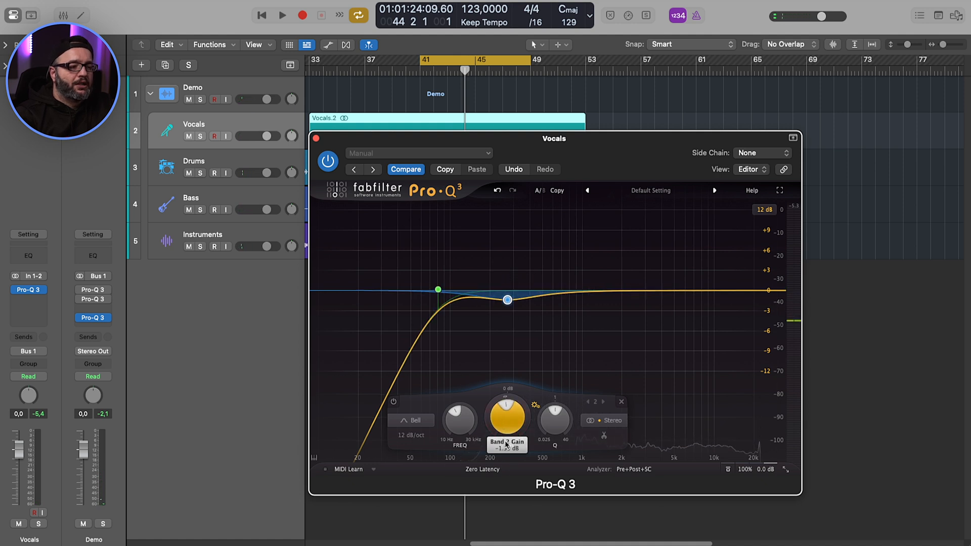
{"action": "left_click_drag", "start_coordinate": [438, 289], "coordinate": [450, 290]}
{"action": "left_click_drag", "start_coordinate": [498, 420], "coordinate": [501, 433]}
{"action": "left_click", "coordinate": [507, 300]}
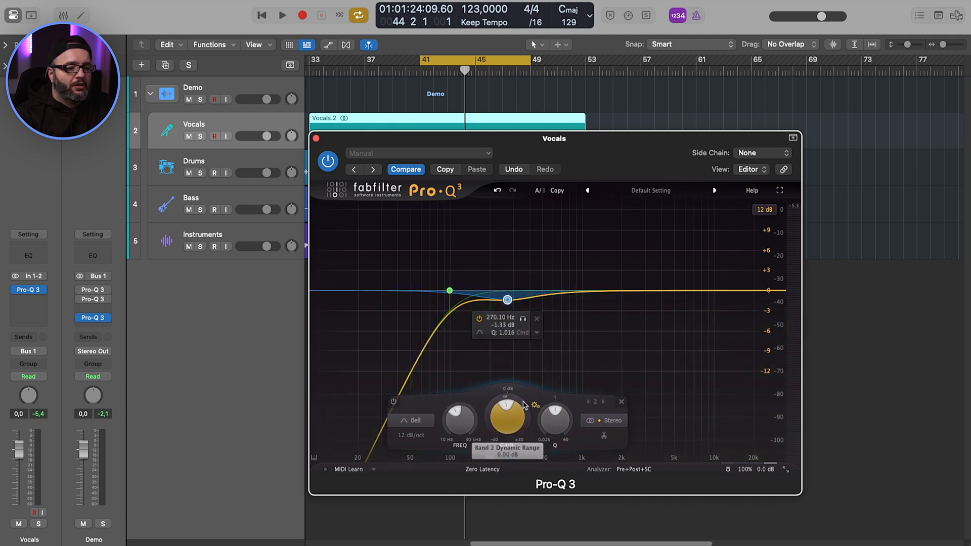
{"action": "left_click_drag", "start_coordinate": [555, 419], "coordinate": [555, 406]}
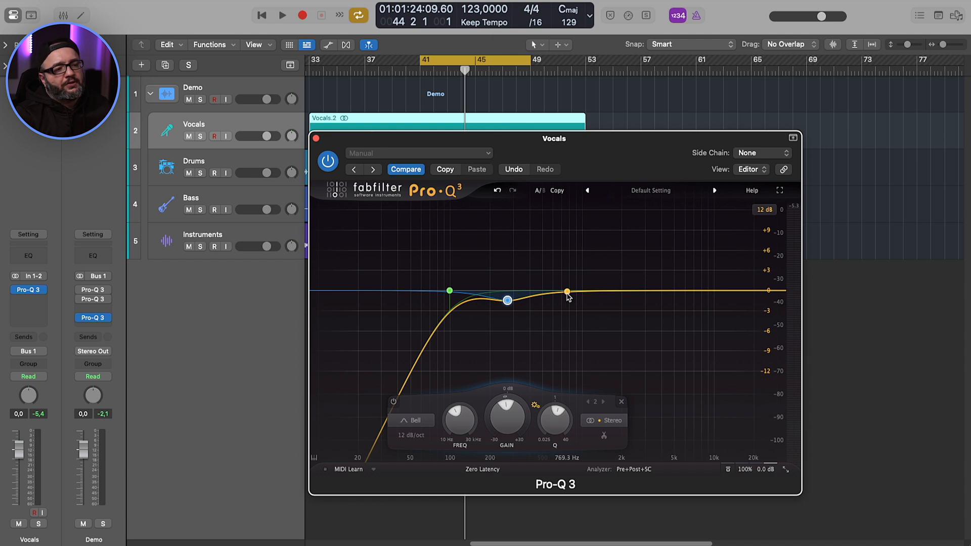
During playback, add another bell band to the vocal EQ at about 490 Hz with a 2.5 dB boost.
{"action": "key", "text": "space"}
{"action": "left_click_drag", "start_coordinate": [567, 292], "coordinate": [536, 230]}
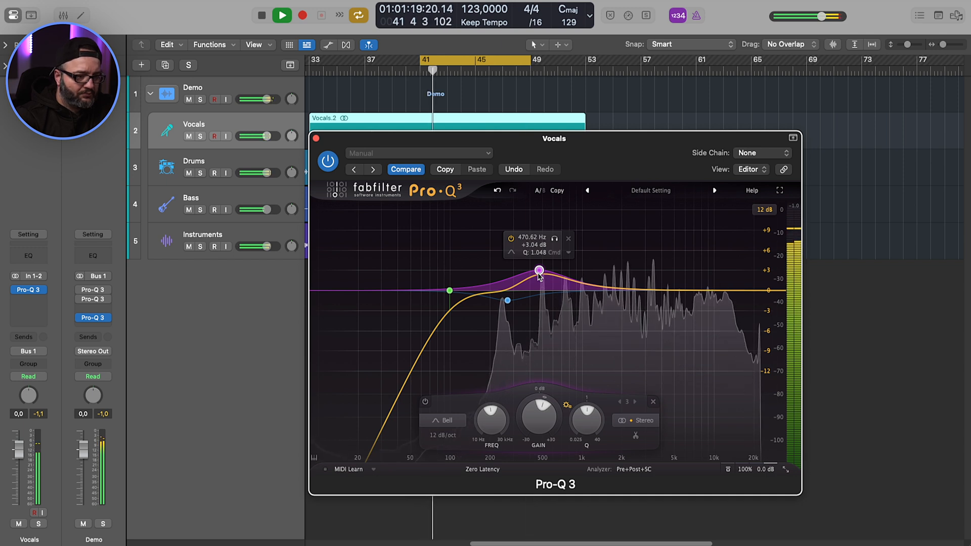
{"action": "left_click_drag", "start_coordinate": [540, 274], "coordinate": [541, 278]}
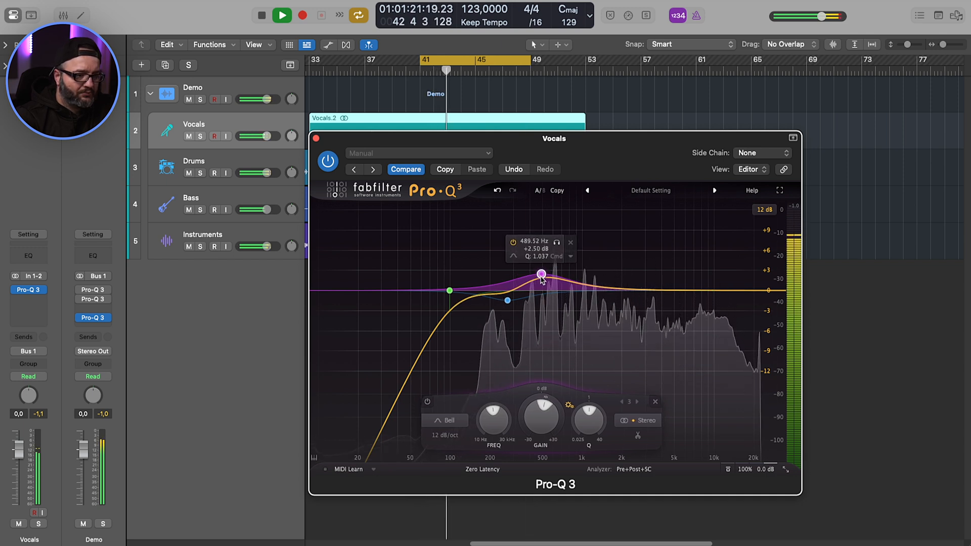
Add a narrow bell cut at about 641 Hz with −1.55 dB gain and a Q of about 4, auditioning it in solo.
{"action": "left_click_drag", "start_coordinate": [565, 280], "coordinate": [555, 199]}
{"action": "left_click_drag", "start_coordinate": [556, 417], "coordinate": [556, 446]}
{"action": "left_click_drag", "start_coordinate": [602, 401], "coordinate": [603, 394]}
{"action": "left_click", "coordinate": [572, 320]}
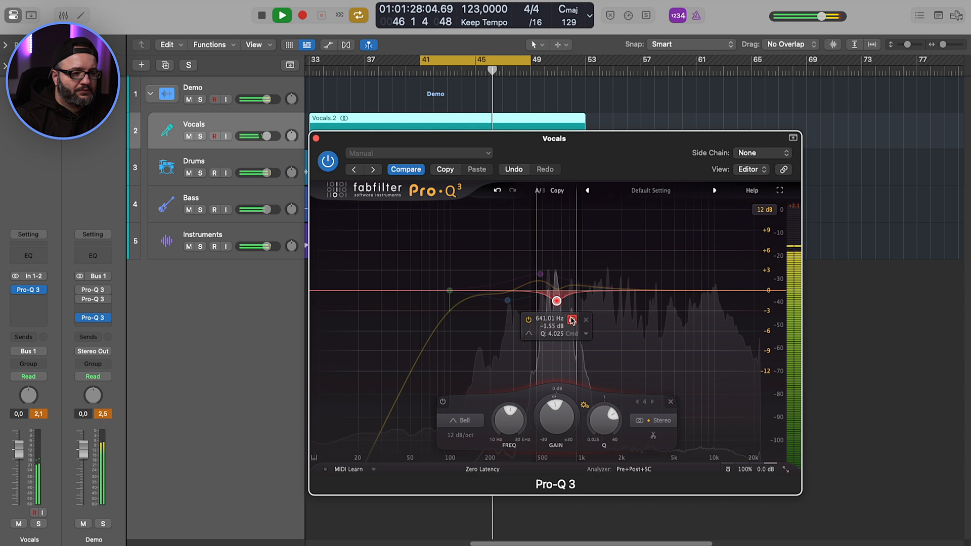
{"action": "left_click", "coordinate": [572, 320]}
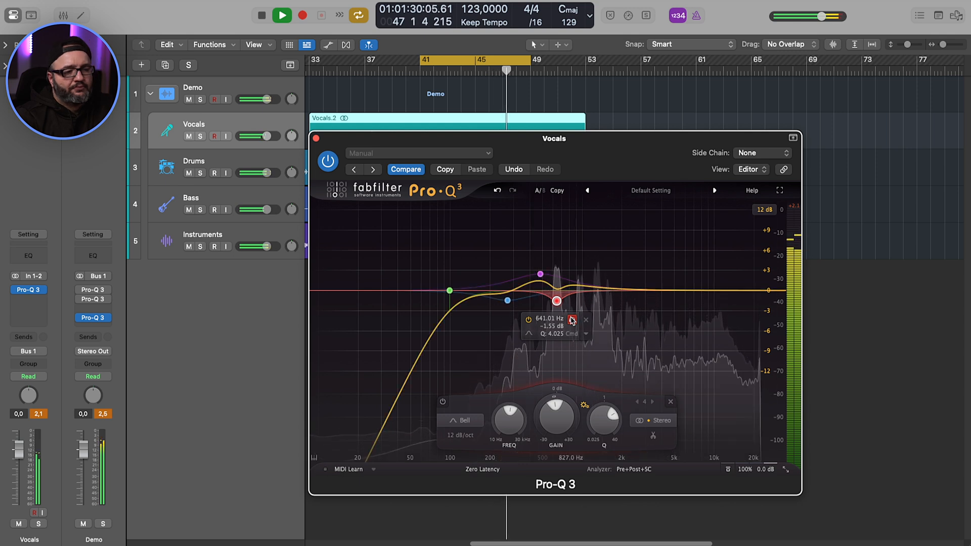
{"action": "key", "text": "space"}
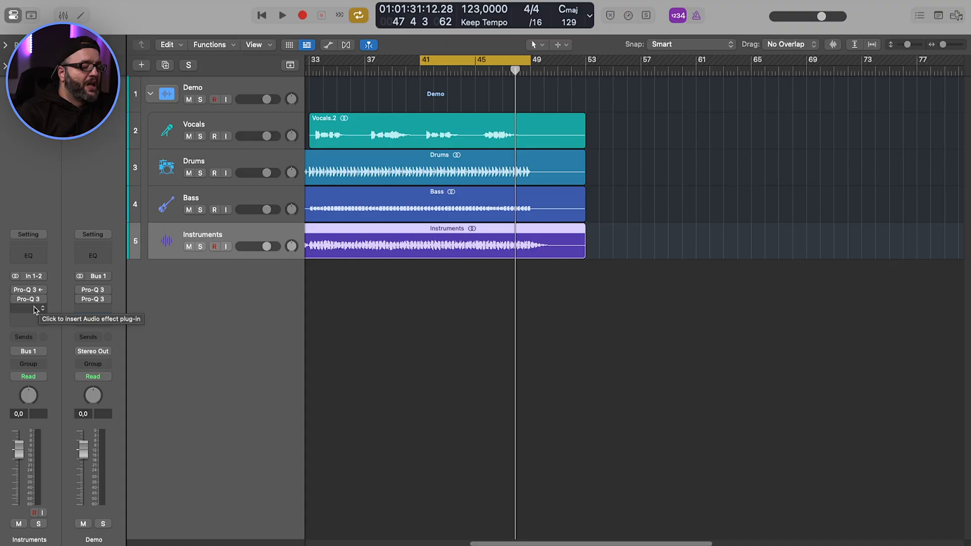
Insert Pro-Q 3 in the third effect slot of the Instruments track and move its window clear of the channel strips.
{"action": "left_click", "coordinate": [33, 304]}
{"action": "mouse_move", "coordinate": [56, 86]}
{"action": "left_click", "coordinate": [127, 97]}
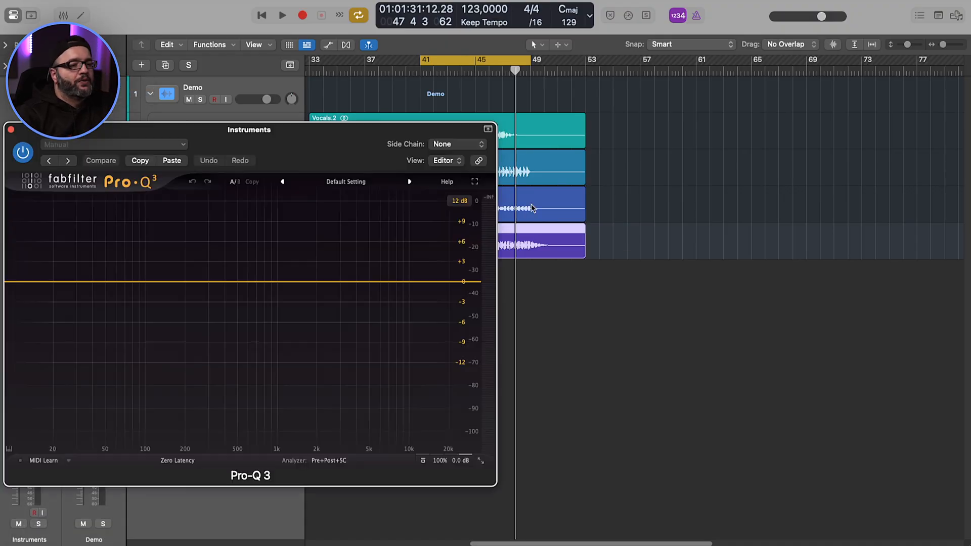
{"action": "left_click_drag", "start_coordinate": [418, 132], "coordinate": [684, 120]}
Create a low shelf at about 85 Hz cutting about 8.4 dB in the Instruments EQ, and listen to it briefly.
{"action": "left_click_drag", "start_coordinate": [280, 272], "coordinate": [339, 270]}
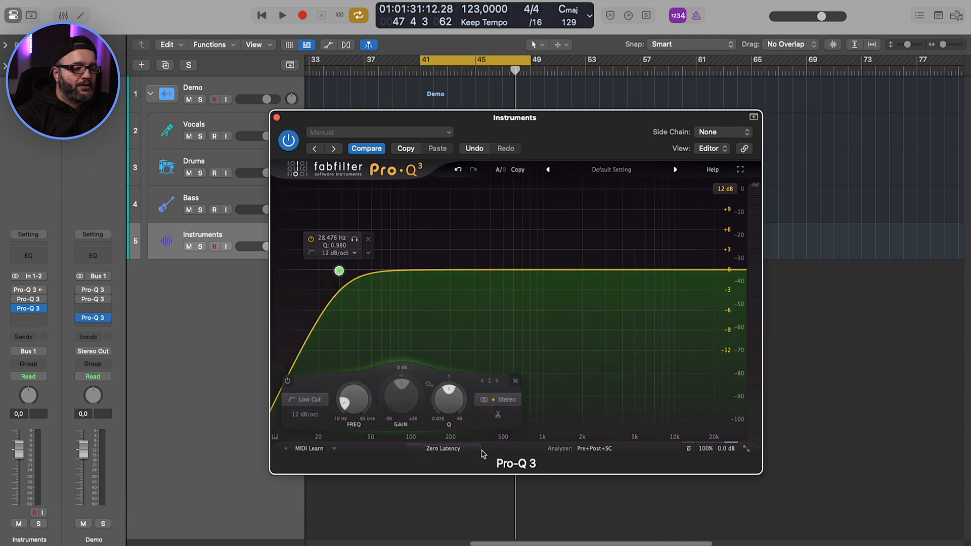
{"action": "left_click", "coordinate": [443, 448]}
{"action": "left_click", "coordinate": [430, 446]}
{"action": "left_click", "coordinate": [303, 401]}
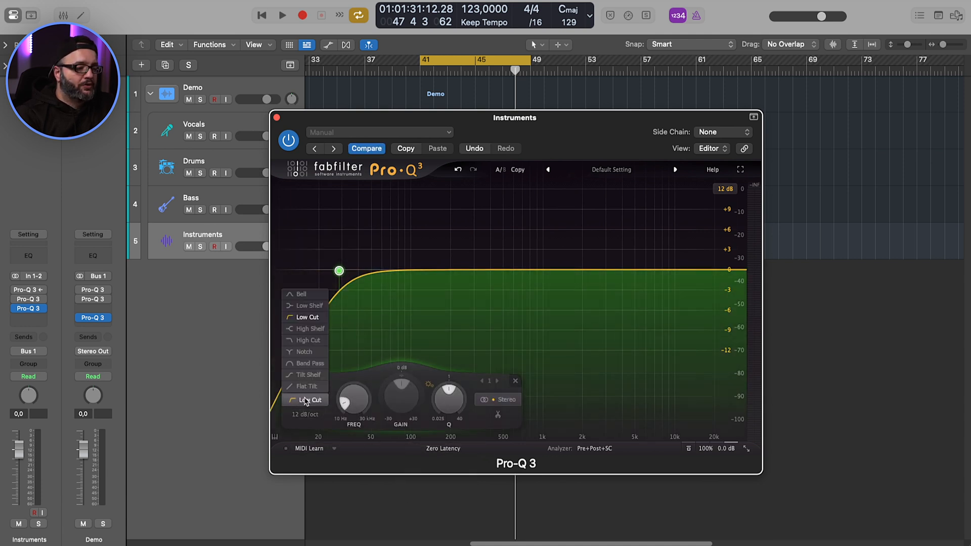
{"action": "left_click", "coordinate": [311, 306]}
{"action": "left_click_drag", "start_coordinate": [401, 396], "coordinate": [364, 402]}
{"action": "key", "text": "space"}
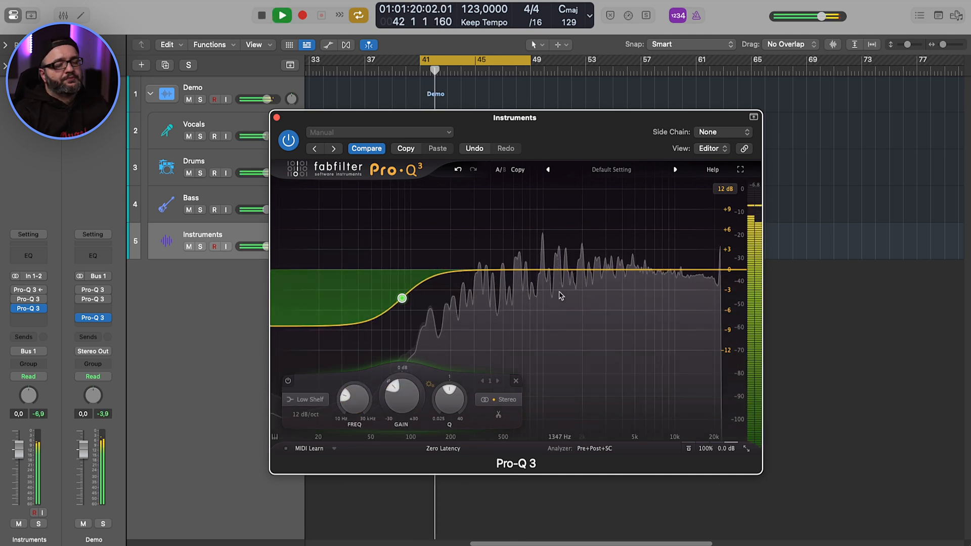
{"action": "key", "text": "space"}
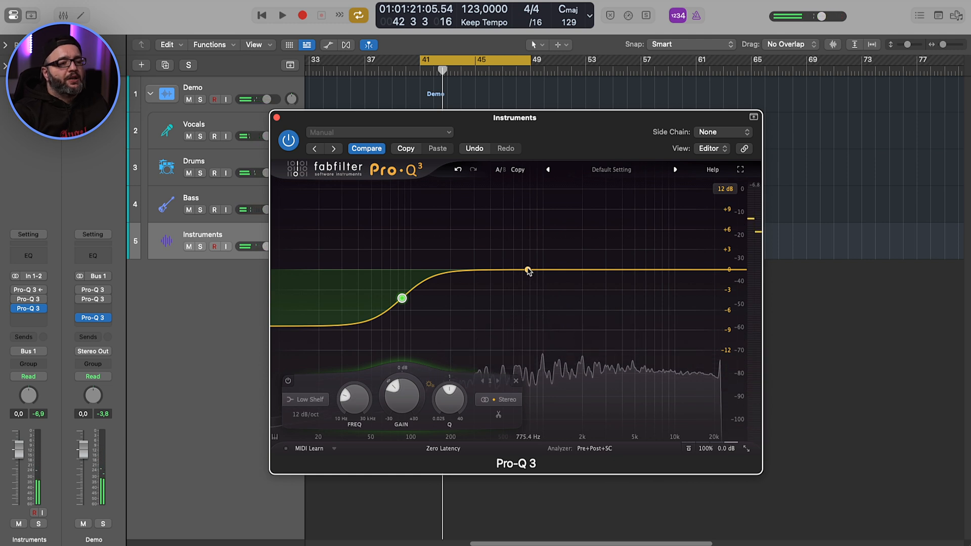
Add a bell band at about 1 kHz boosted by about 7.5 dB and play the loop to audition it.
{"action": "left_click_drag", "start_coordinate": [528, 270], "coordinate": [542, 221]}
{"action": "key", "text": "space"}
{"action": "key", "text": "space"}
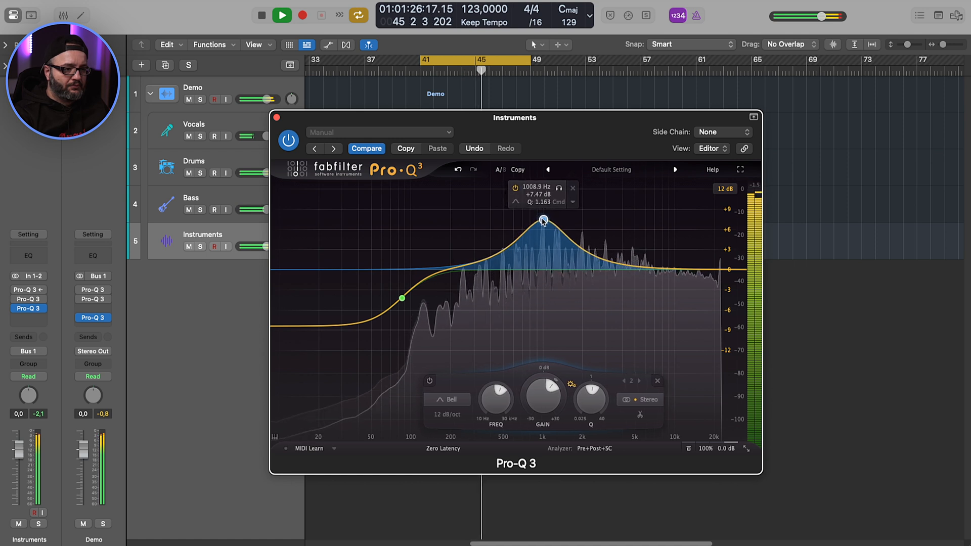
Bring the 1 kHz band's gain to about 0 dB and give it a dynamic range of about −2.4 dB.
{"action": "left_click_drag", "start_coordinate": [543, 402], "coordinate": [546, 438]}
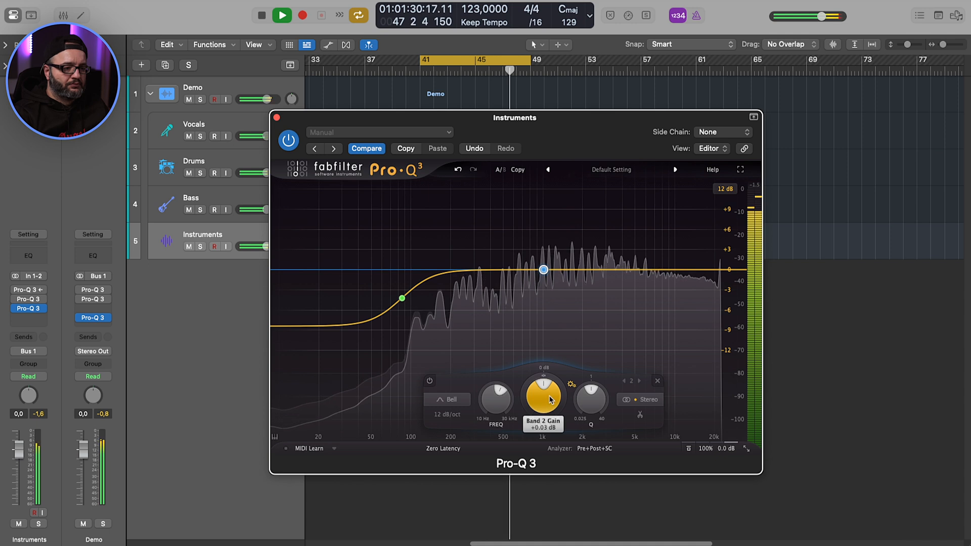
{"action": "key", "text": "space"}
{"action": "left_click_drag", "start_coordinate": [529, 406], "coordinate": [530, 411]}
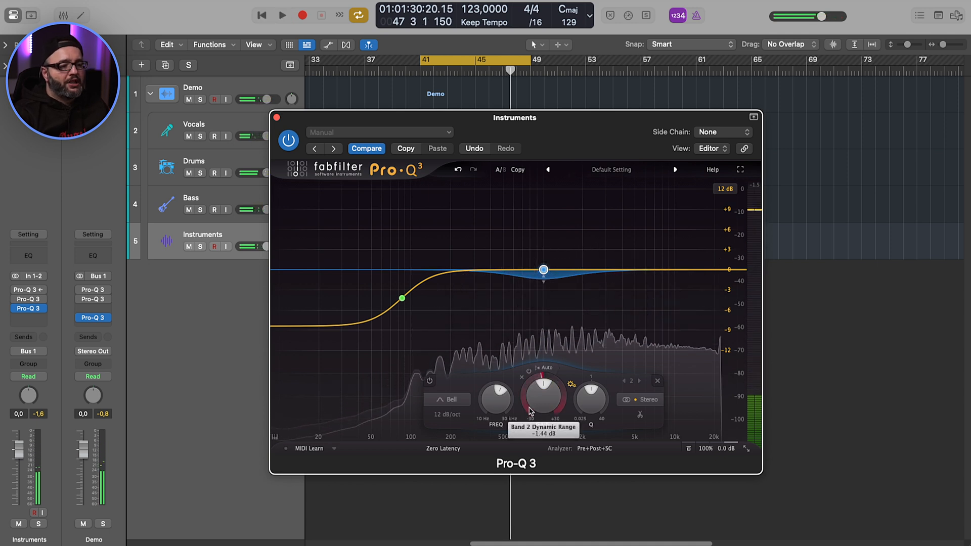
{"action": "key", "text": "space"}
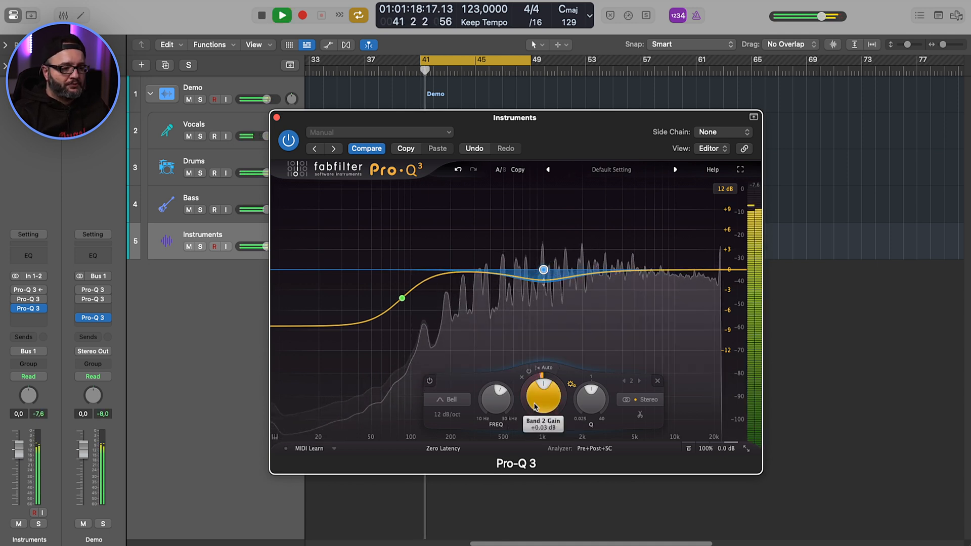
{"action": "left_click_drag", "start_coordinate": [531, 384], "coordinate": [532, 381]}
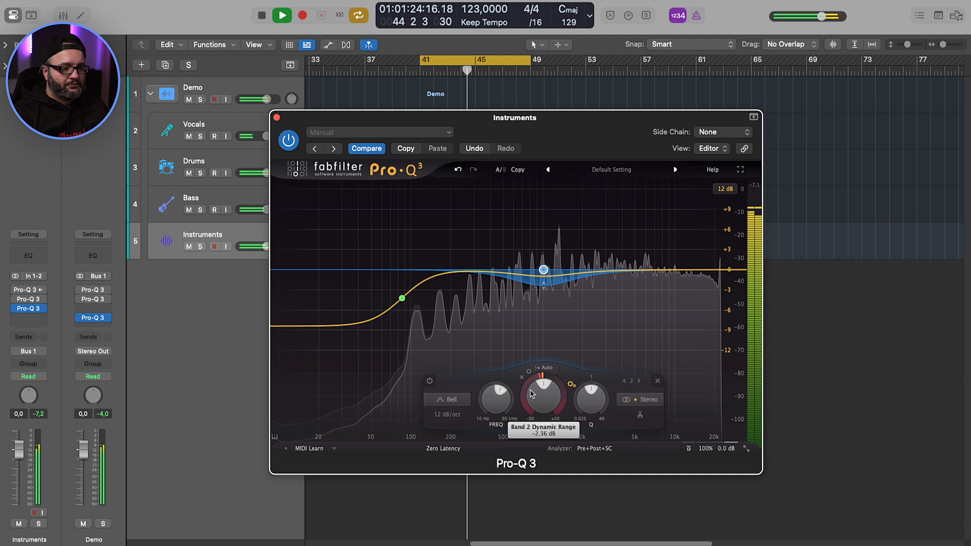
Compare the Instruments sound with the EQ bypassed and active several times during playback, then stop.
{"action": "left_click", "coordinate": [689, 449]}
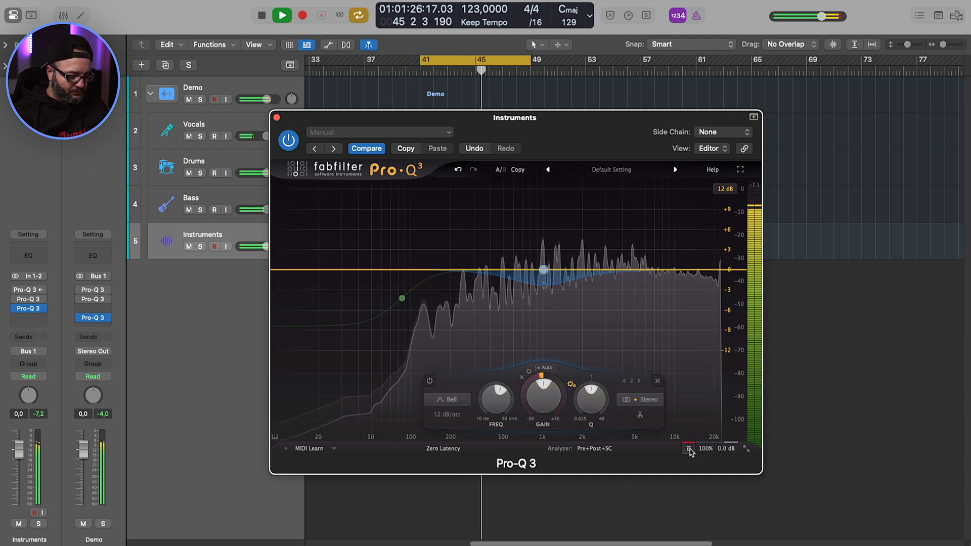
{"action": "left_click", "coordinate": [689, 449]}
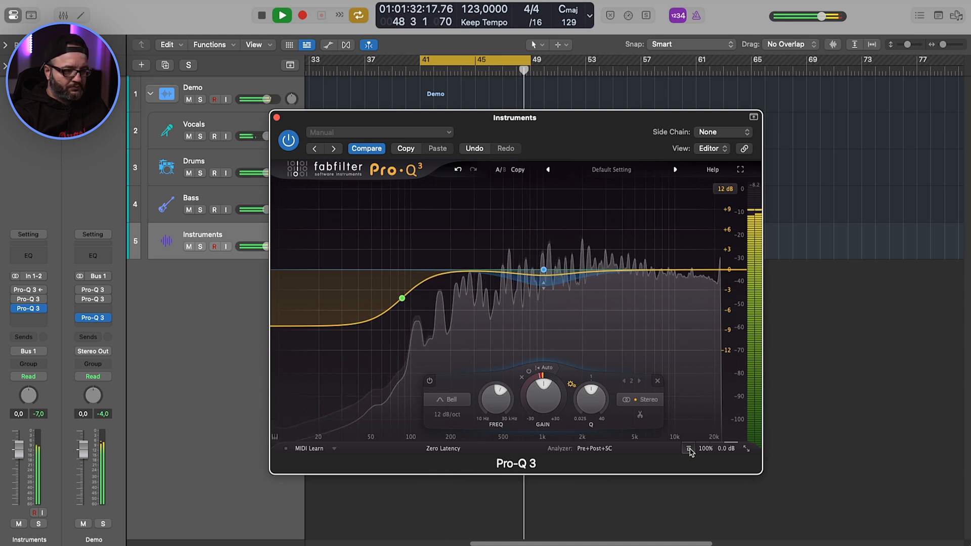
{"action": "left_click", "coordinate": [689, 449]}
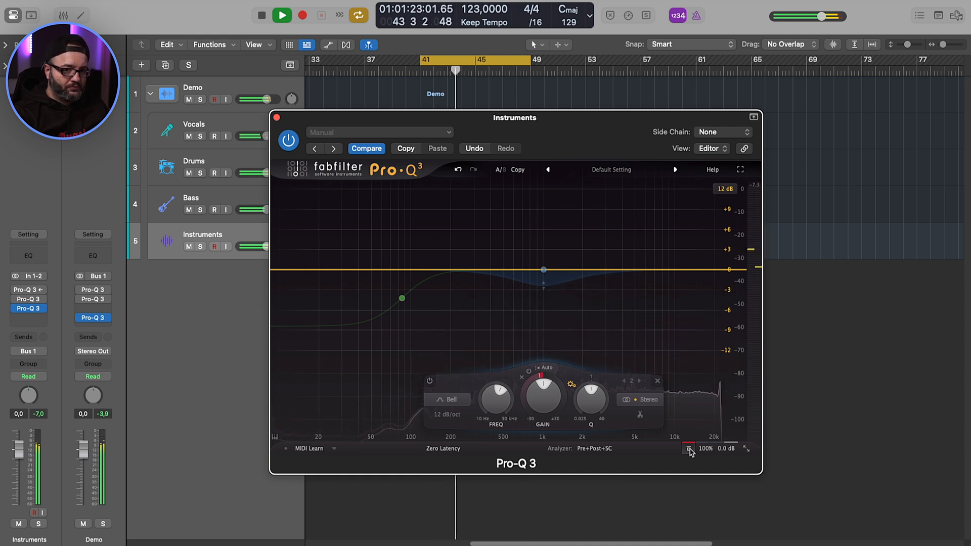
{"action": "left_click", "coordinate": [689, 449]}
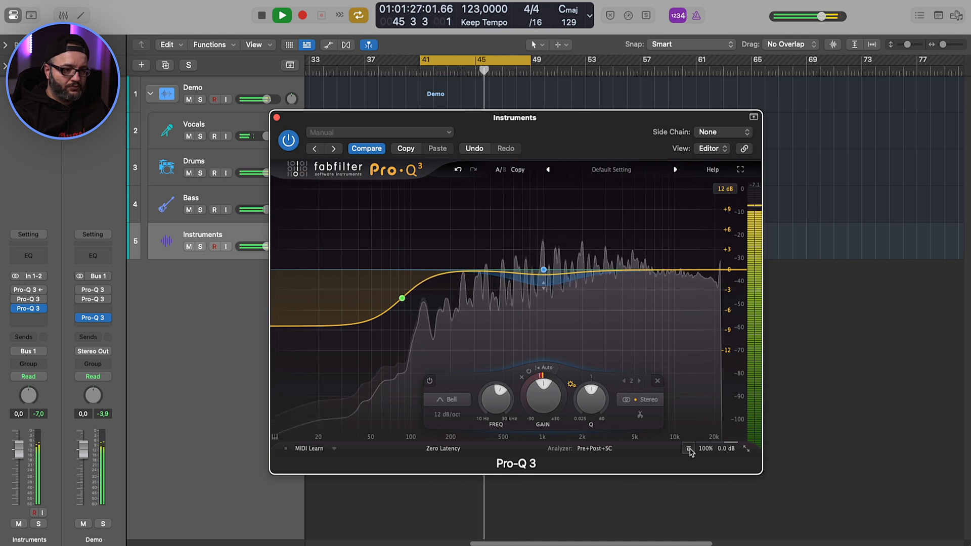
{"action": "left_click", "coordinate": [689, 449]}
{"action": "left_click", "coordinate": [689, 449]}
{"action": "key", "text": "space"}
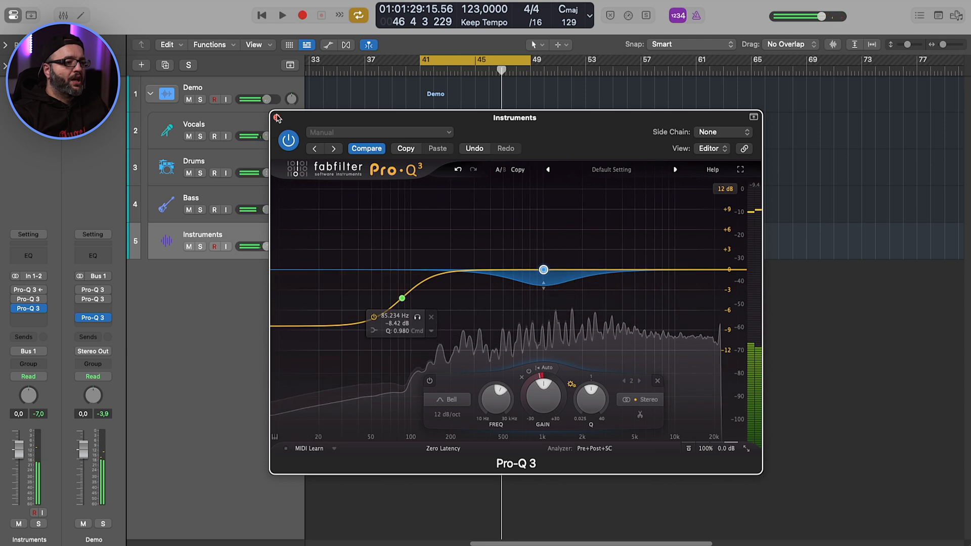
Close the EQ window and, in the mixer, select Vocals together with Instruments, with the vocal EQ moved to the third insert slot.
{"action": "left_click", "coordinate": [277, 118]}
{"action": "key", "text": "x"}
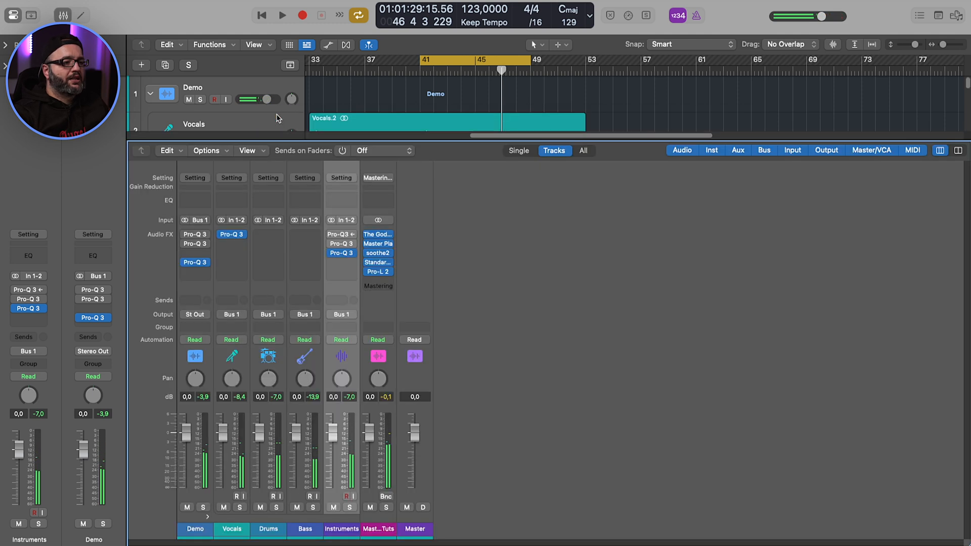
{"action": "left_click", "coordinate": [241, 530]}
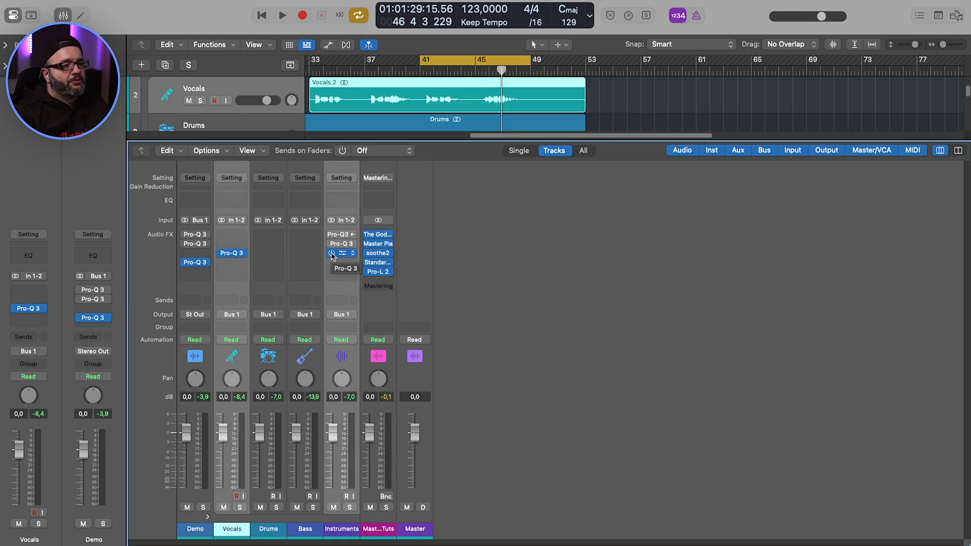
Play the loop and compare the mix with Pro-Q 3 bypassed and enabled on Vocals and Instruments together.
{"action": "key", "text": "space"}
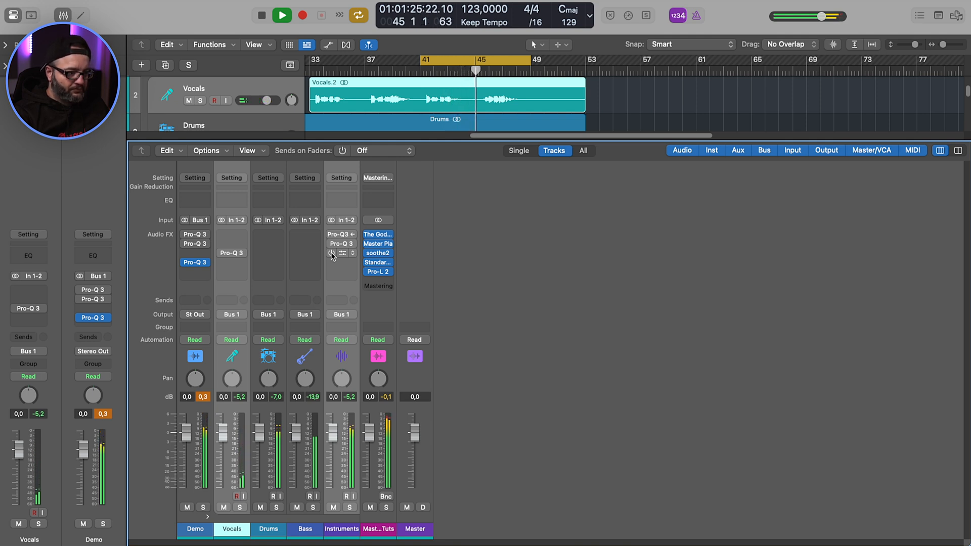
{"action": "left_click", "coordinate": [331, 253]}
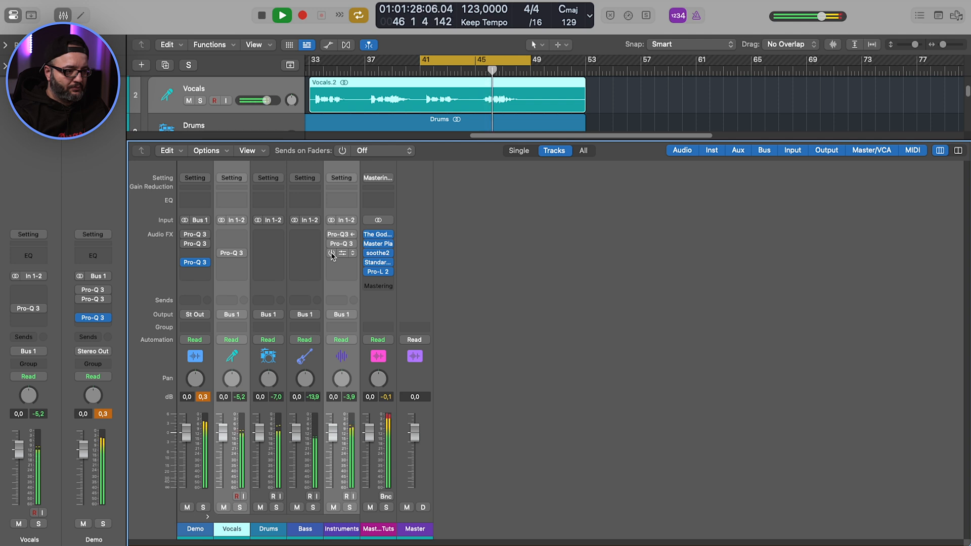
{"action": "left_click", "coordinate": [331, 253]}
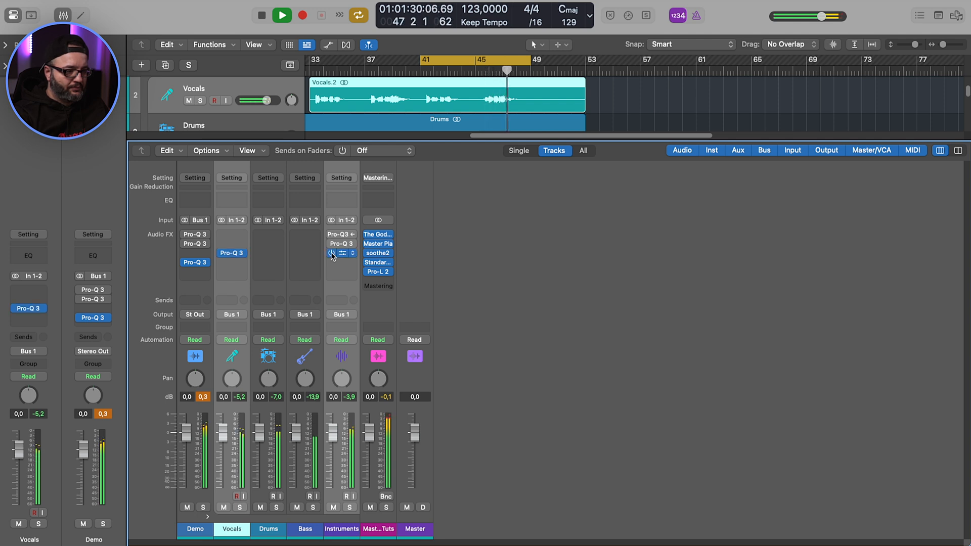
Alternate the third-slot Pro-Q 3 on Vocals and Instruments between bypassed and active, stop playback, and briefly view the active EQ on Demo.
{"action": "left_click", "coordinate": [331, 253]}
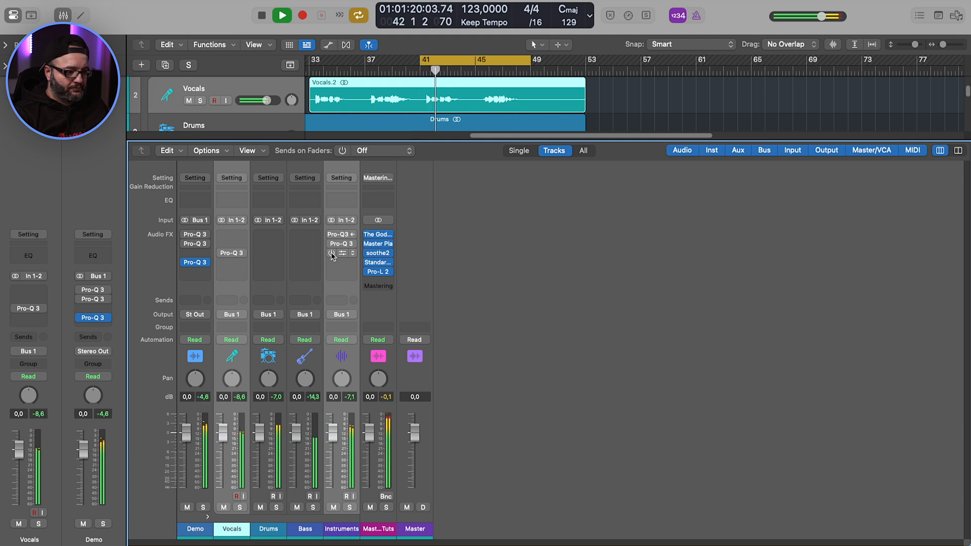
{"action": "left_click", "coordinate": [332, 253]}
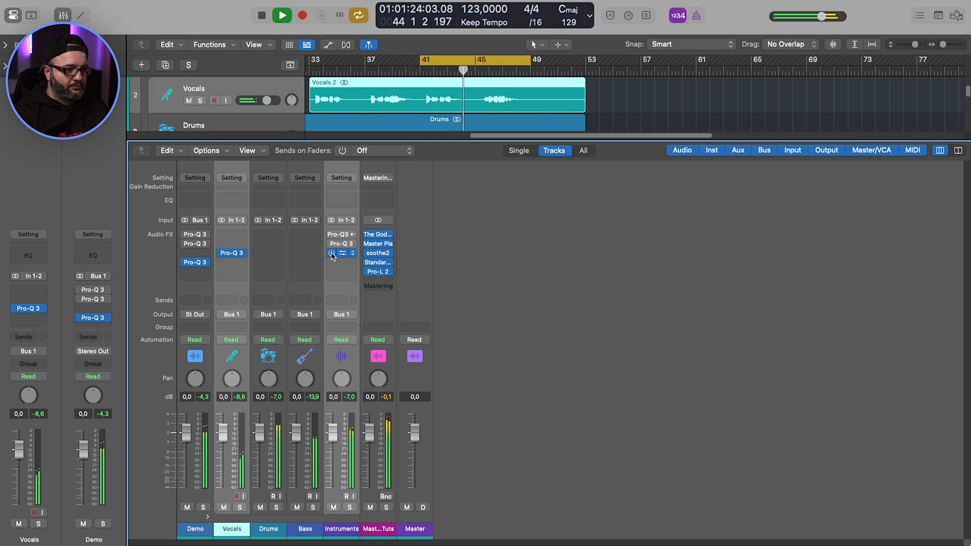
{"action": "left_click", "coordinate": [331, 253]}
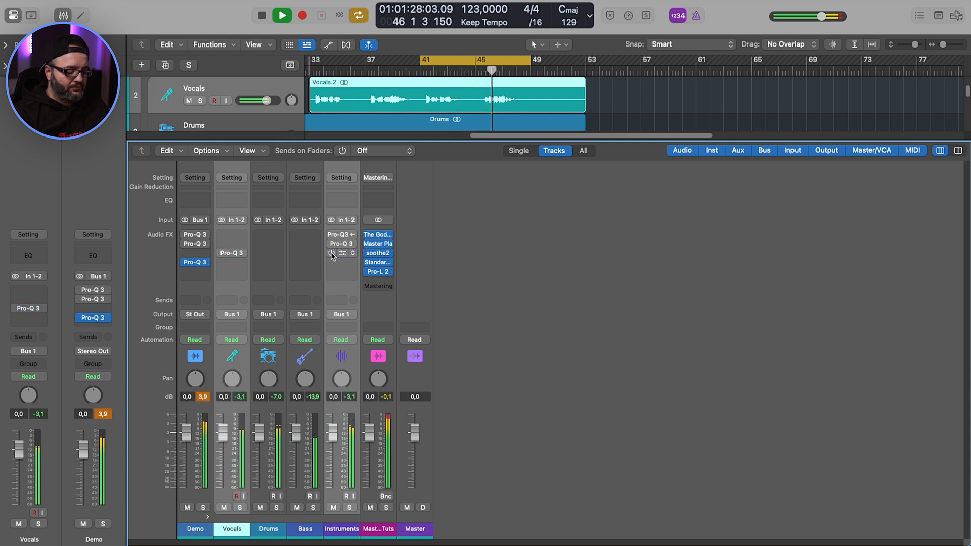
{"action": "left_click", "coordinate": [331, 253]}
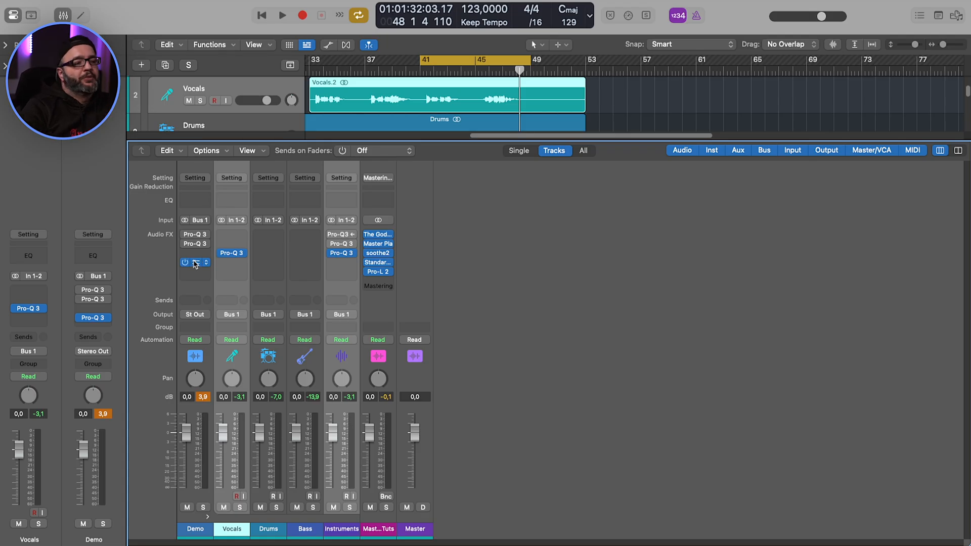
{"action": "left_click", "coordinate": [195, 262]}
{"action": "left_click", "coordinate": [330, 138]}
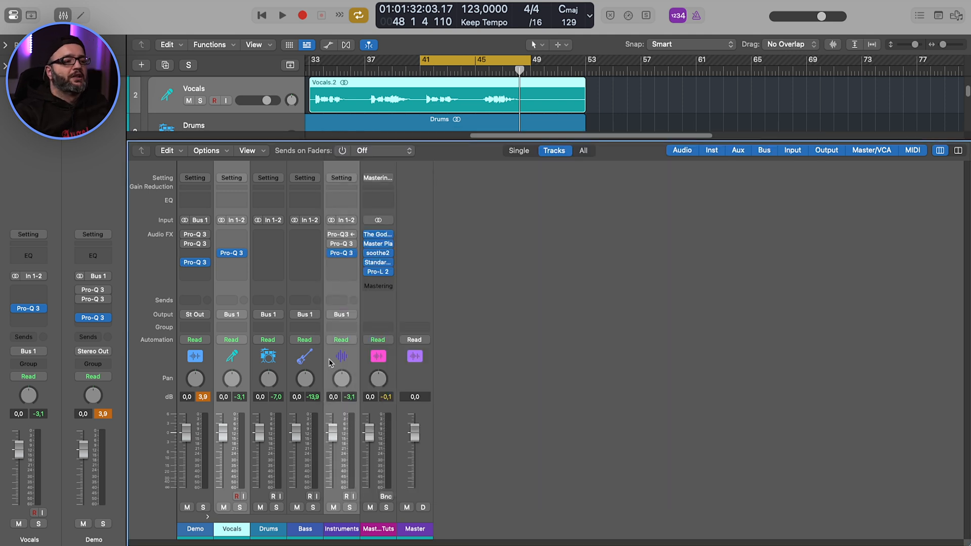
Replay the loop and compare the full mix with the linked Vocals and Instruments EQs off and on, leaving them enabled.
{"action": "key", "text": "space"}
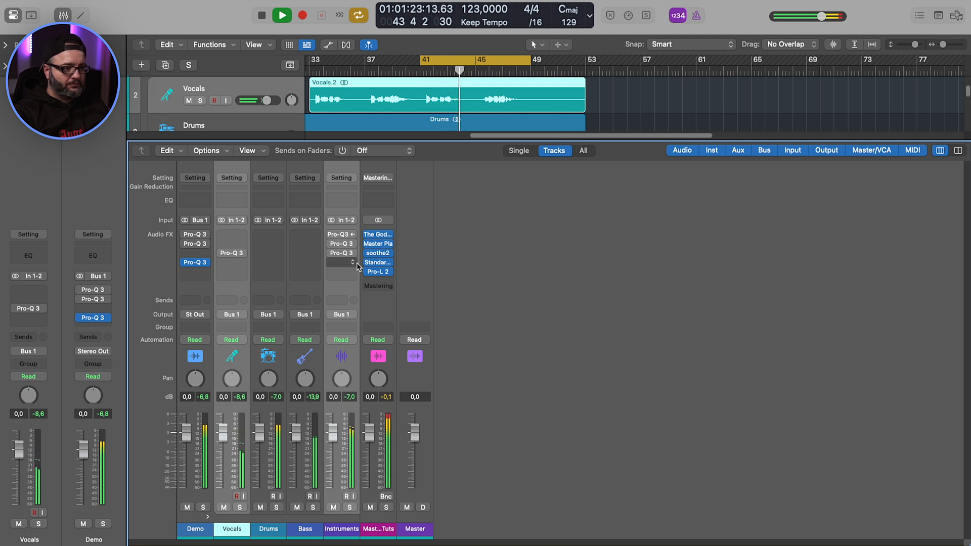
{"action": "left_click", "coordinate": [332, 254]}
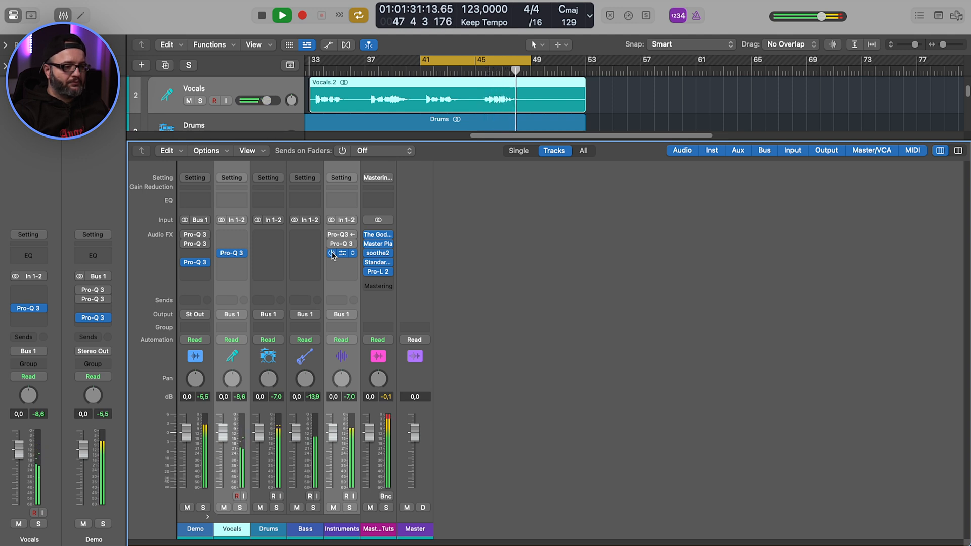
{"action": "left_click", "coordinate": [332, 254]}
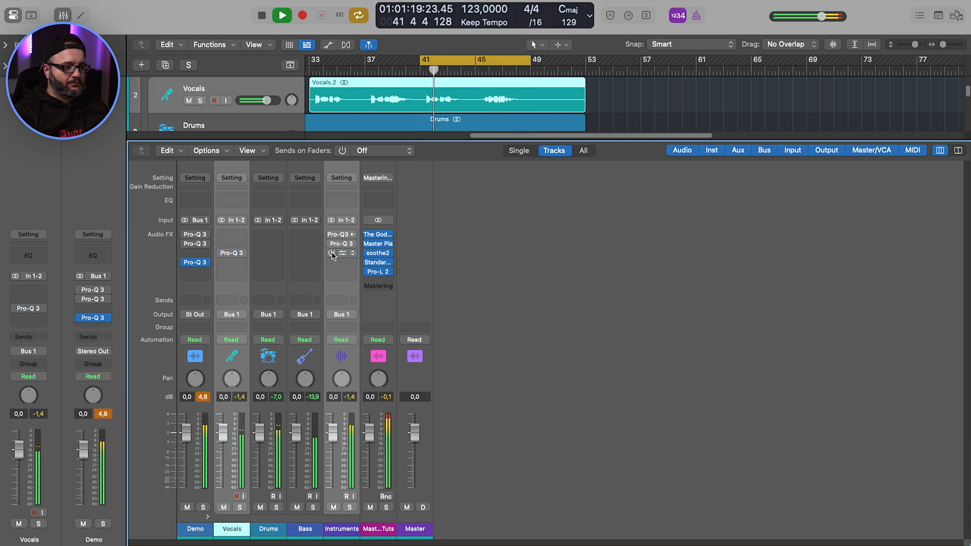
{"action": "left_click", "coordinate": [332, 253]}
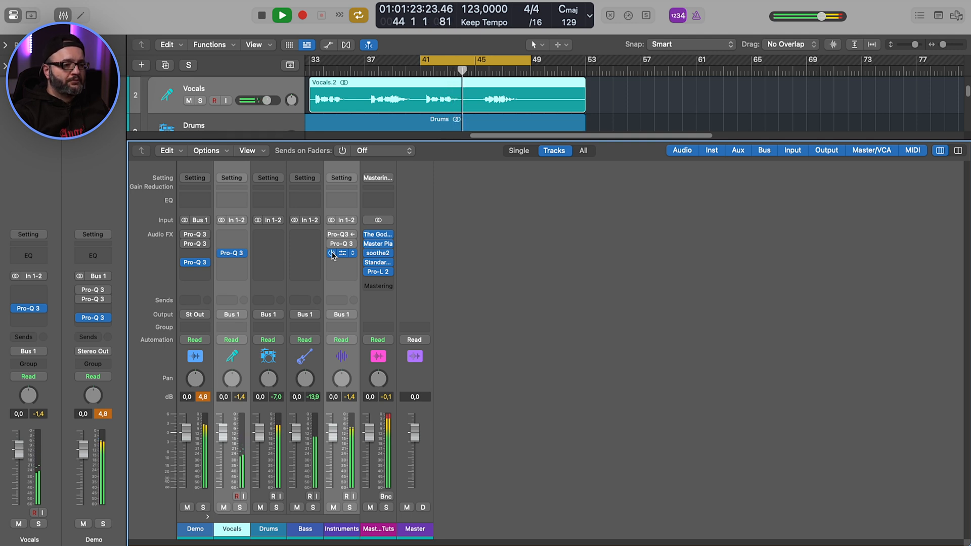
{"action": "left_click", "coordinate": [332, 253]}
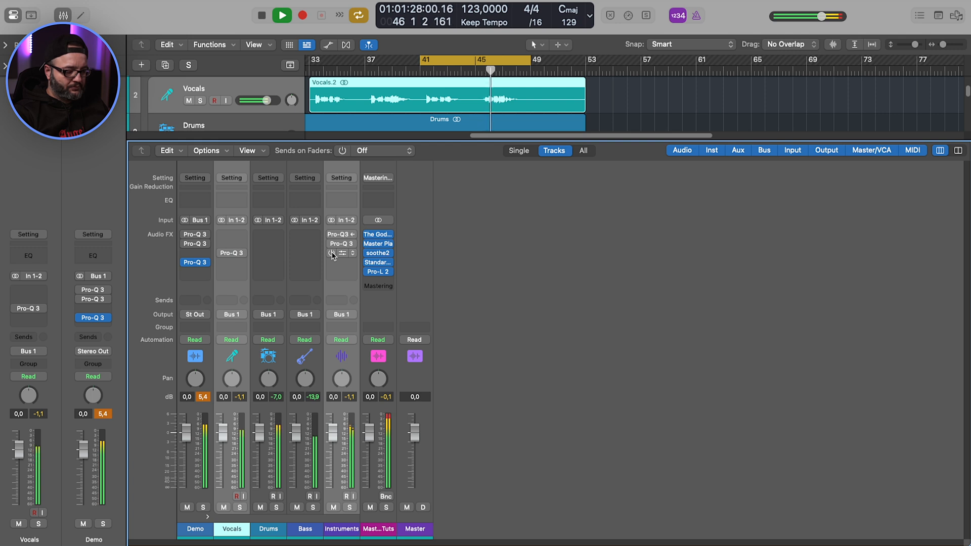
{"action": "left_click", "coordinate": [332, 253]}
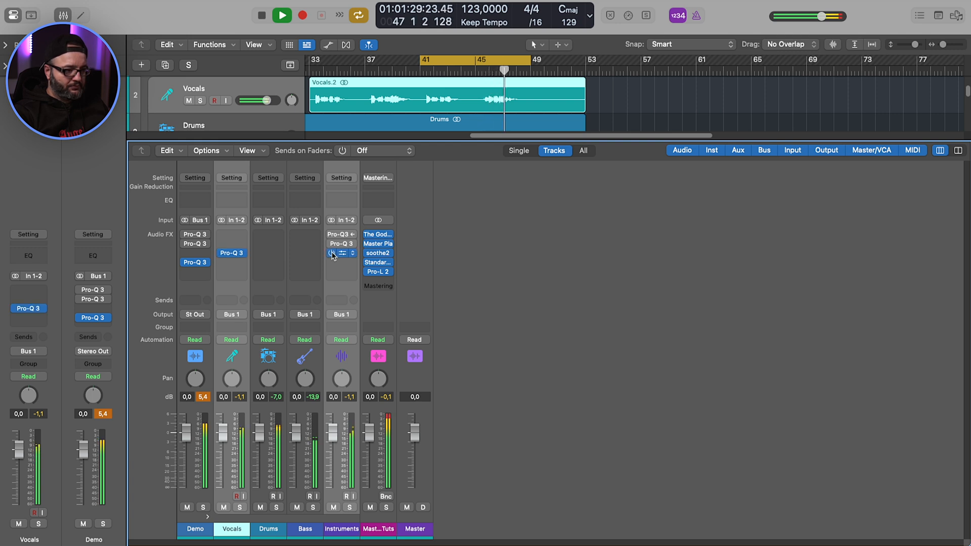